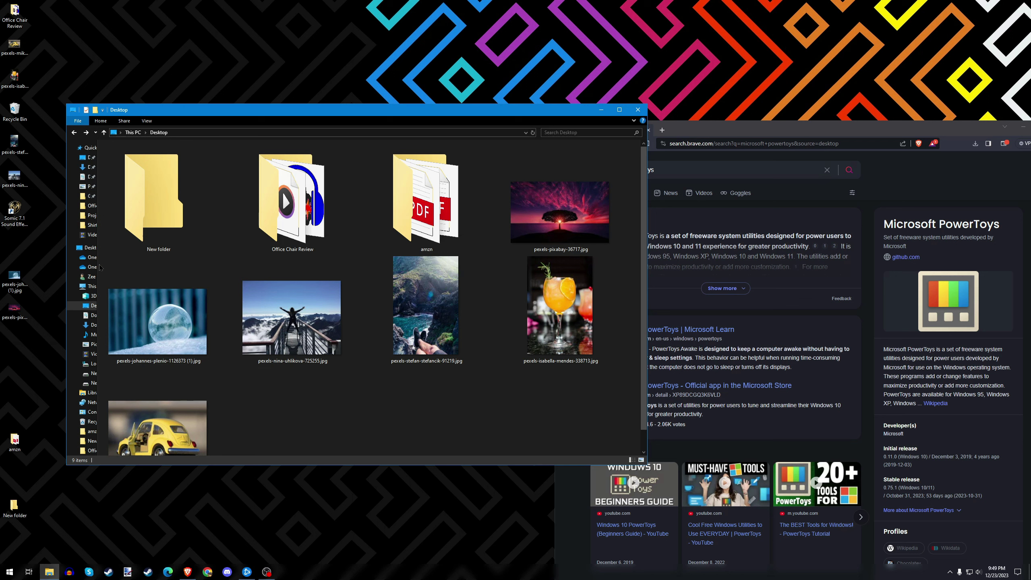
Resize the five photos in the two lower rows into New folder at the Small size, 854 × 480 pixels.
drag(99, 265, 613, 450)
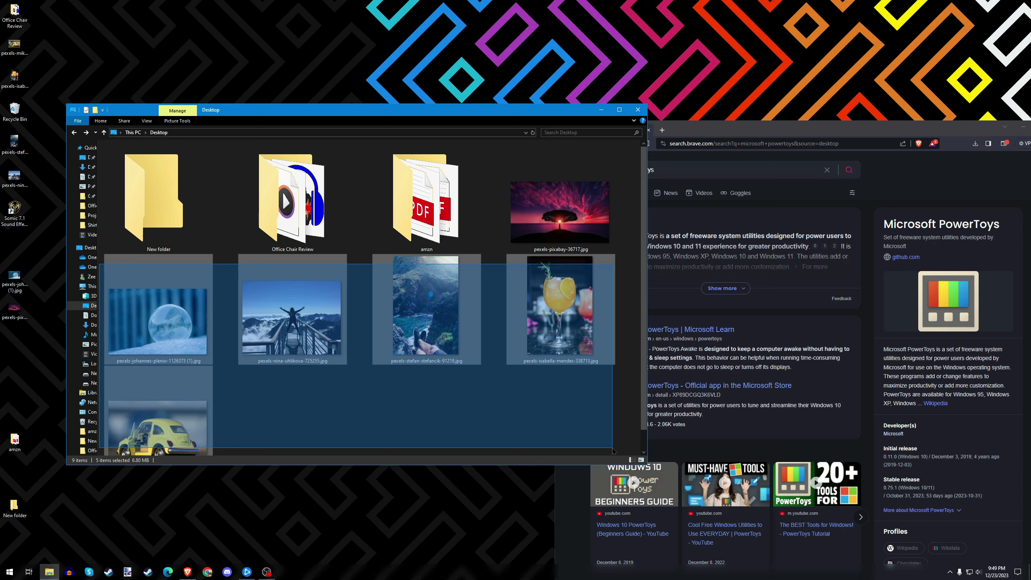
drag(613, 451, 613, 450)
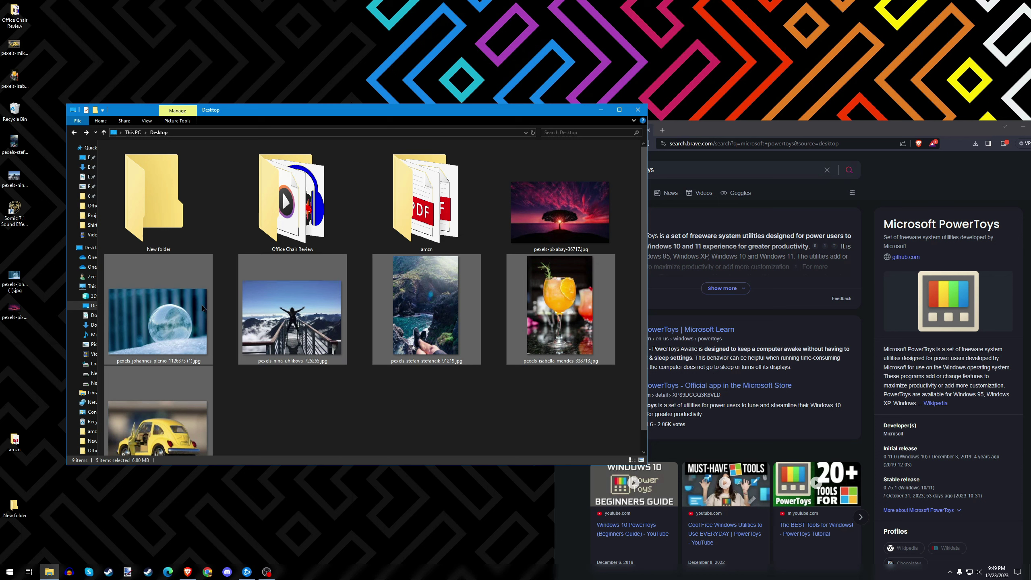
drag(172, 321, 154, 195)
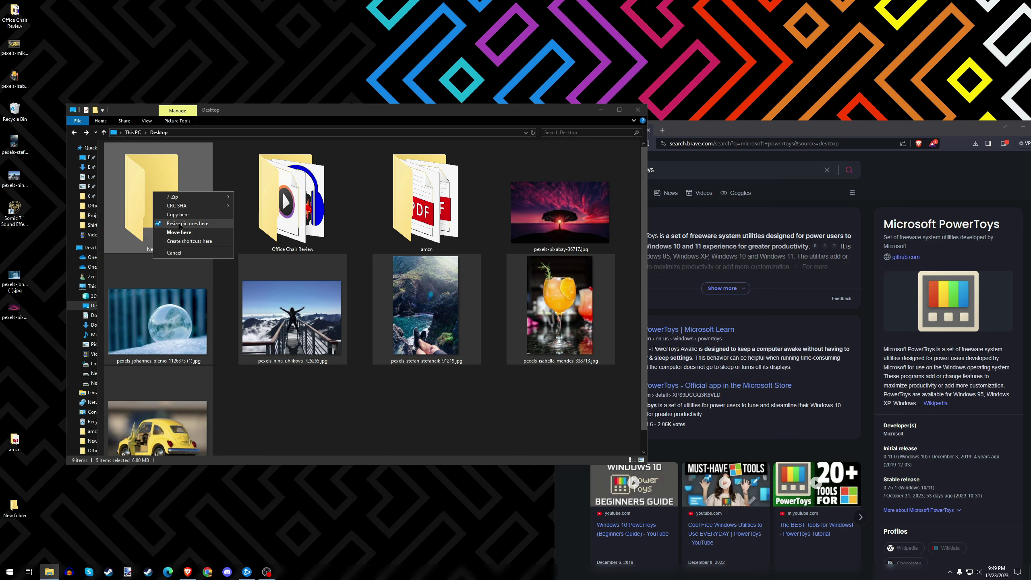
click(179, 225)
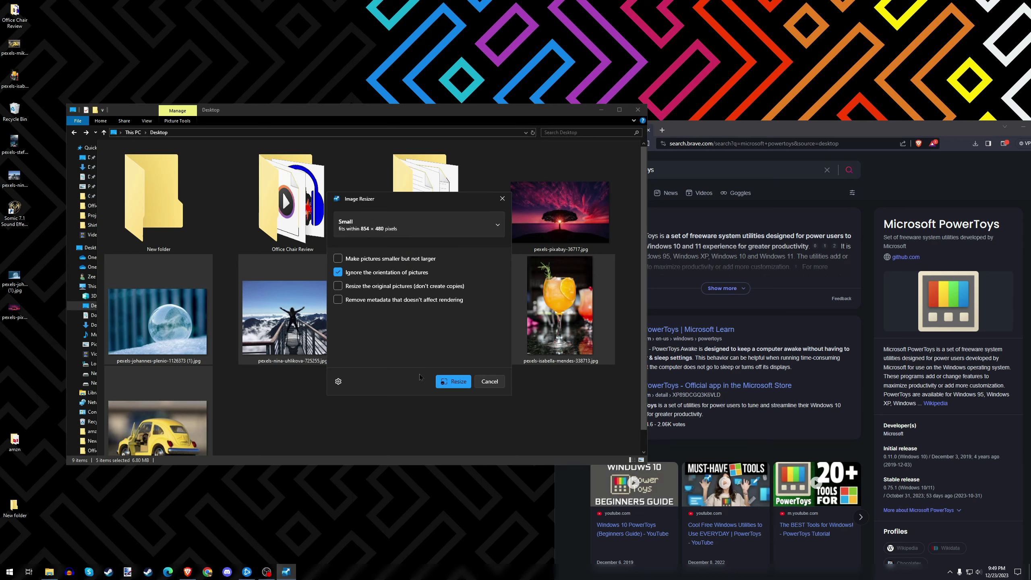
click(453, 380)
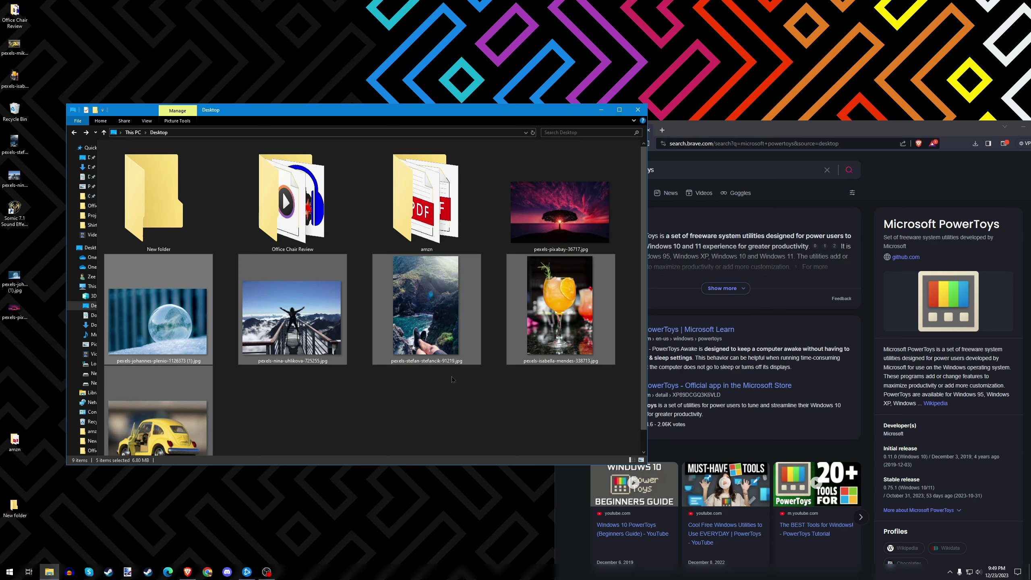
click(336, 407)
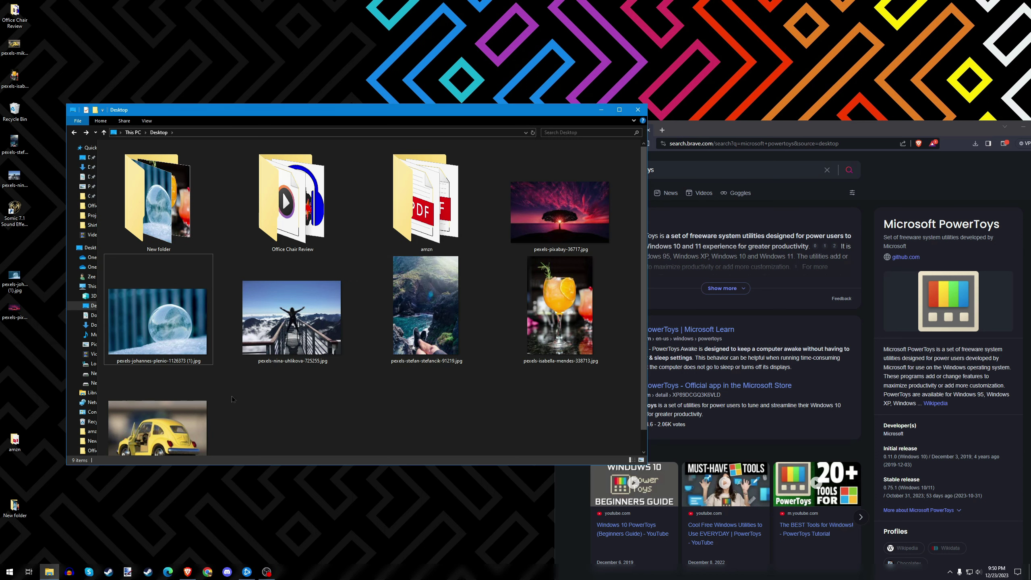
Check the file size of the original yellow car photo in its properties.
click(156, 419)
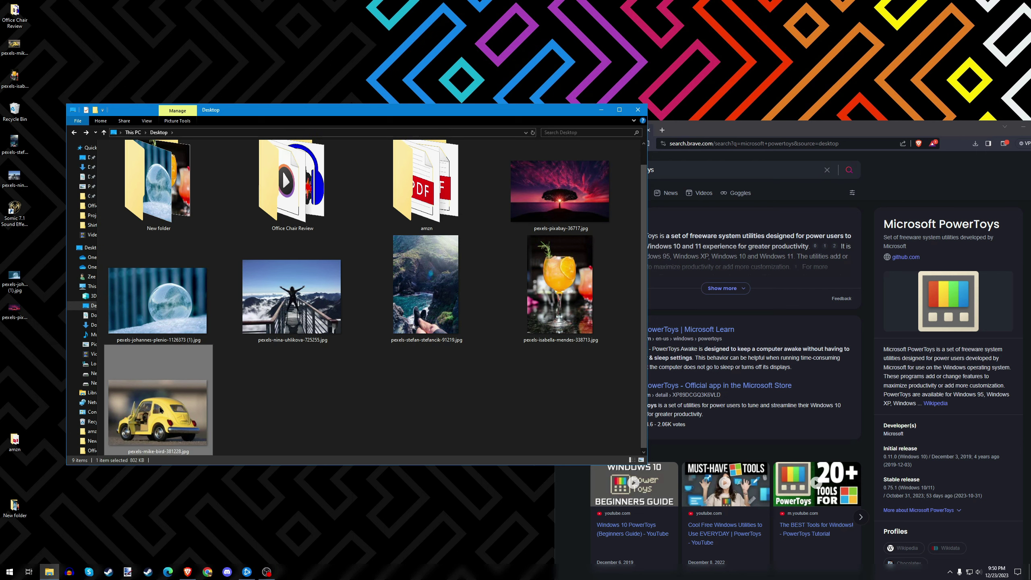
right_click(143, 421)
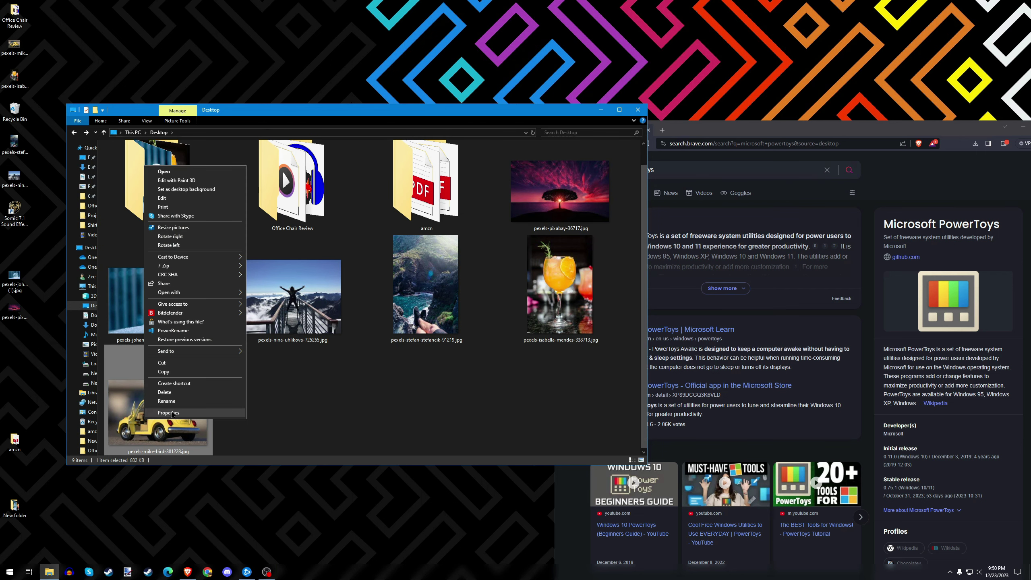
click(163, 414)
drag(211, 360, 306, 285)
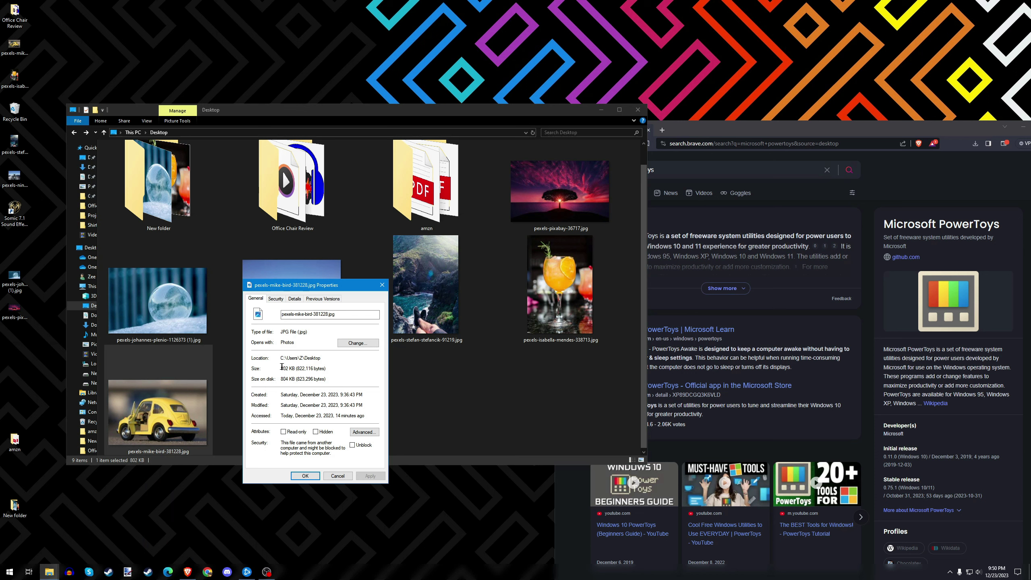
drag(283, 368, 326, 368)
click(382, 285)
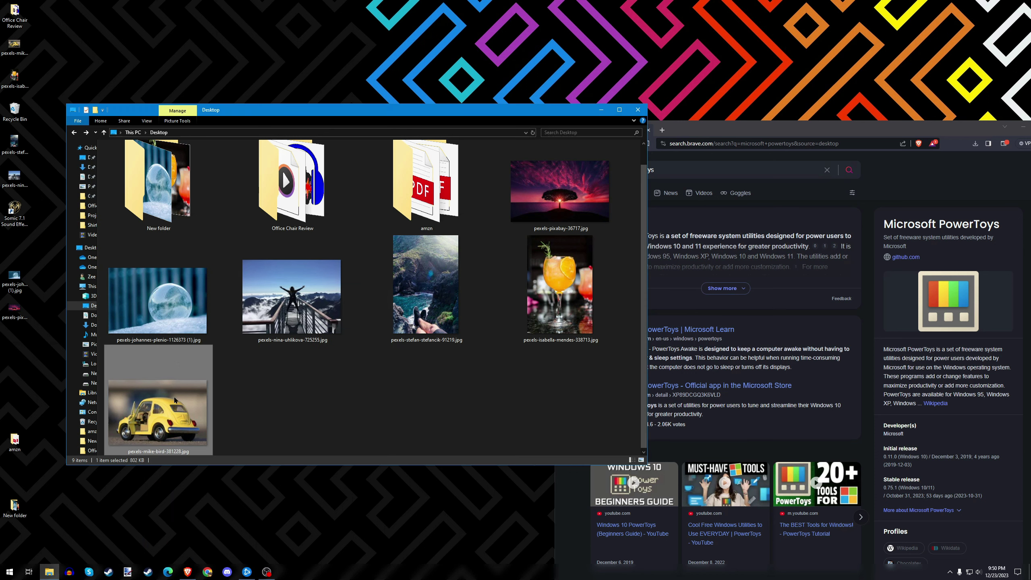
Go into New folder and view the properties of the resized yellow car photo.
double_click(158, 183)
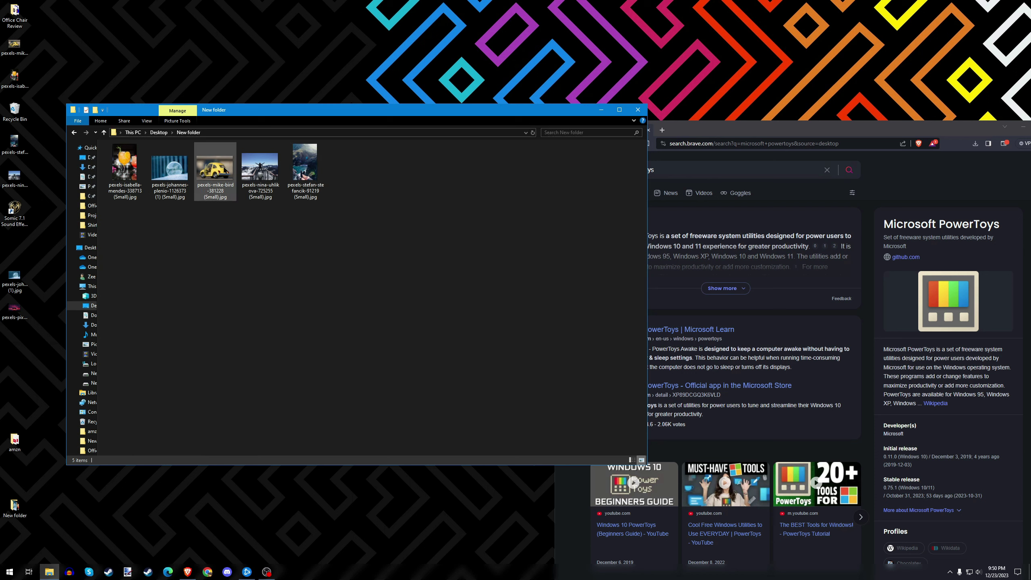
right_click(211, 175)
click(244, 419)
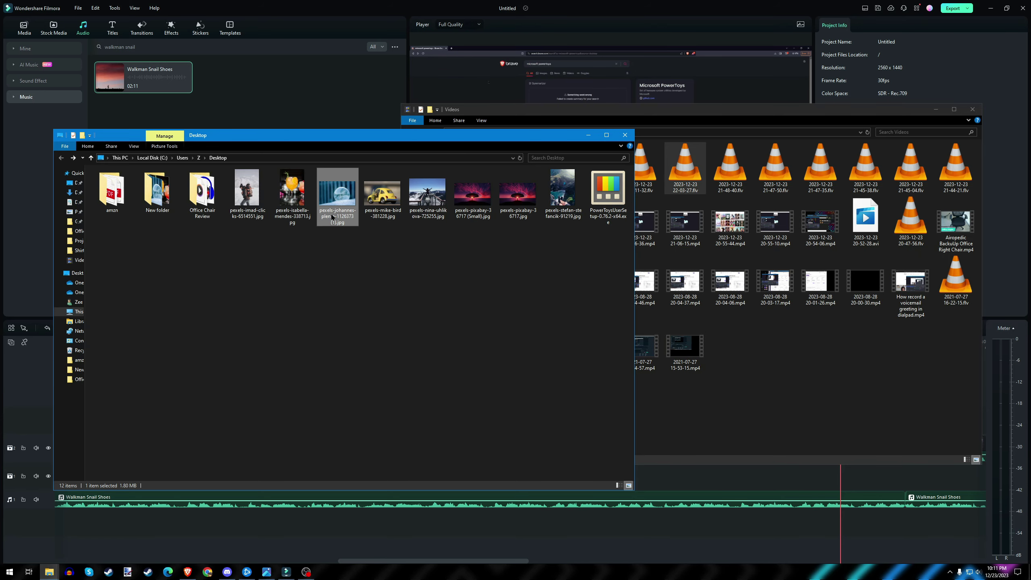
Check the file size of the original frozen bubble photo on the Desktop in its properties.
right_click(332, 217)
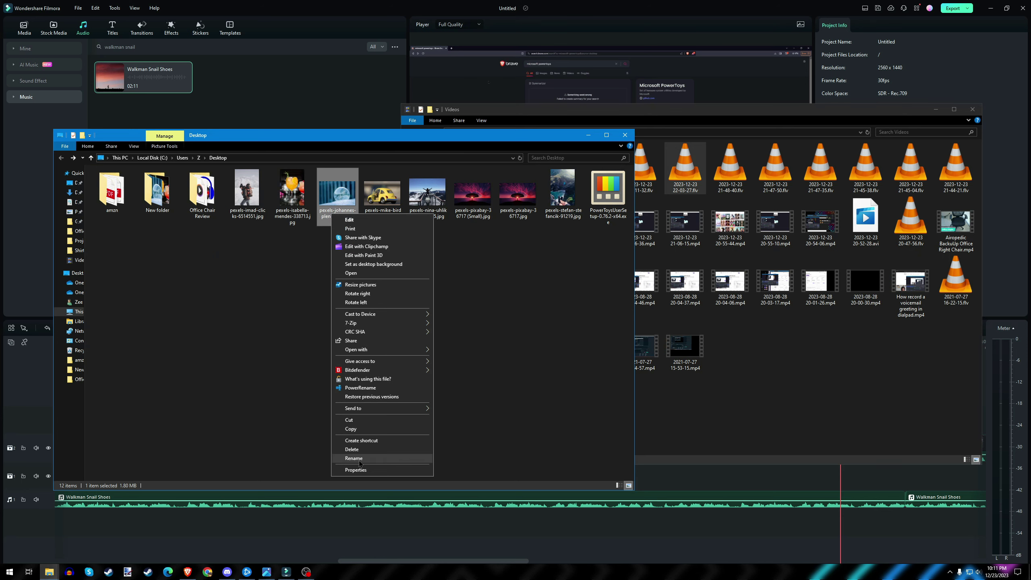
click(355, 470)
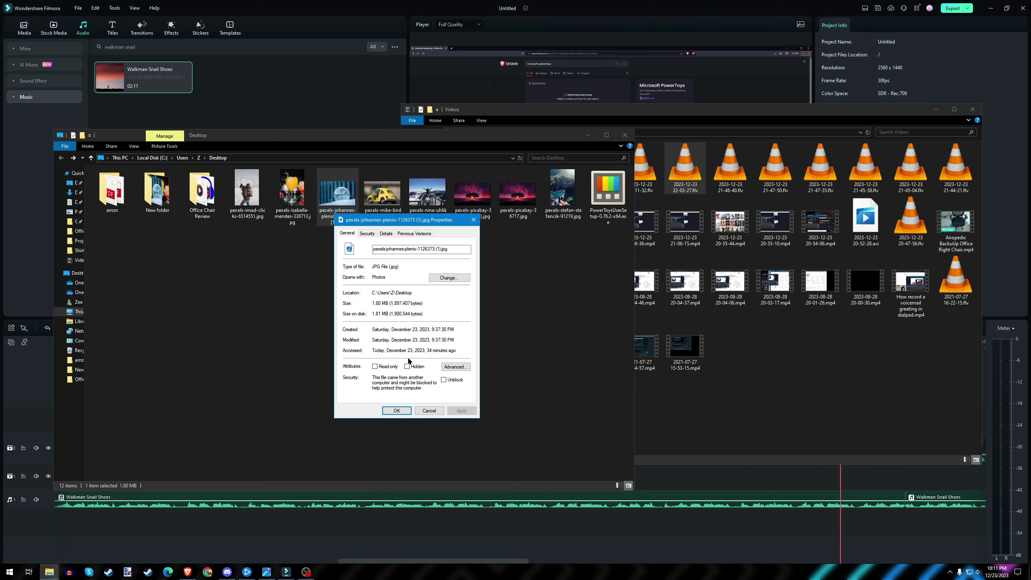
double_click(376, 303)
click(393, 410)
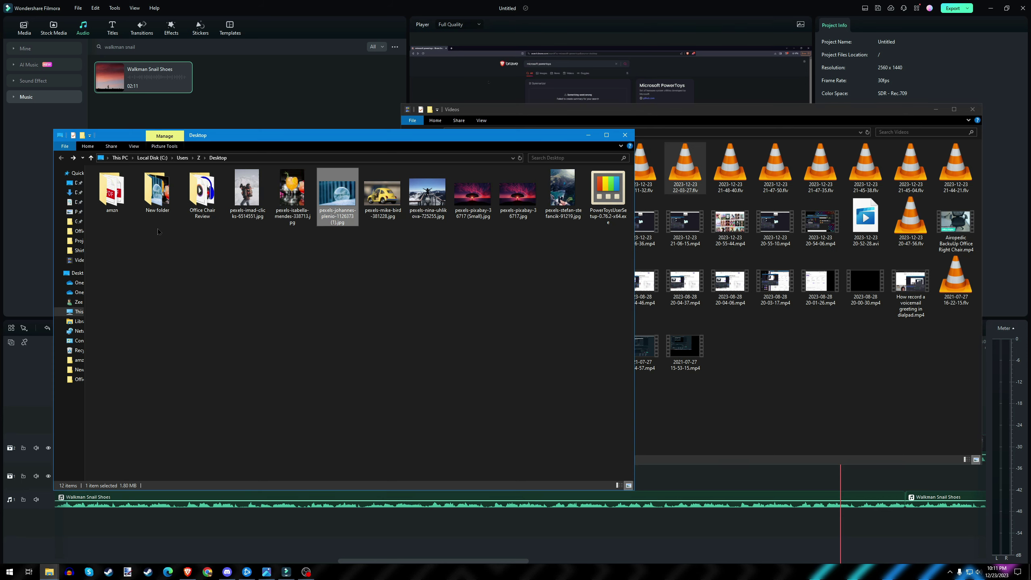
Check the file size of the Small copy of the frozen bubble photo in New folder.
double_click(160, 194)
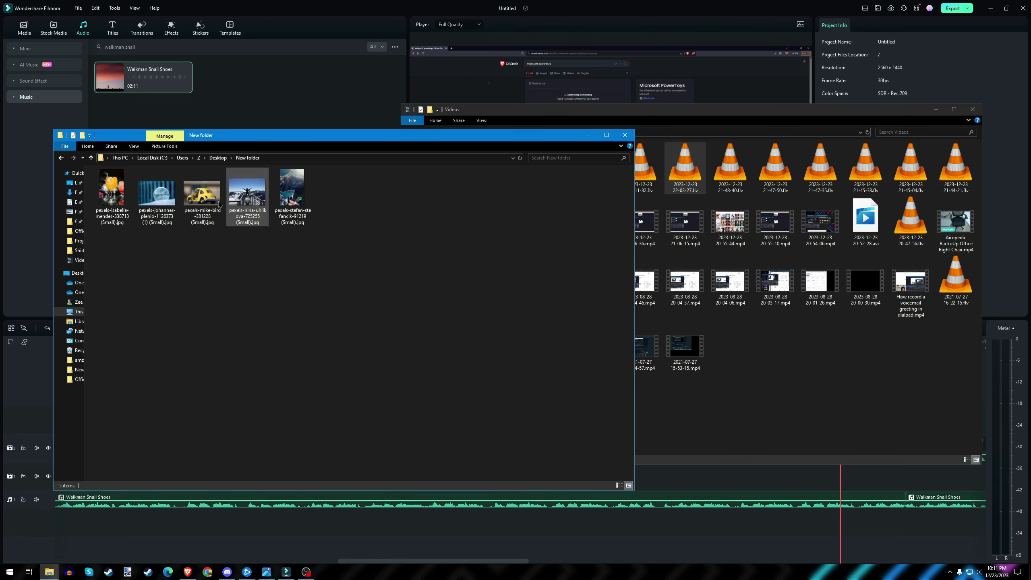
right_click(158, 212)
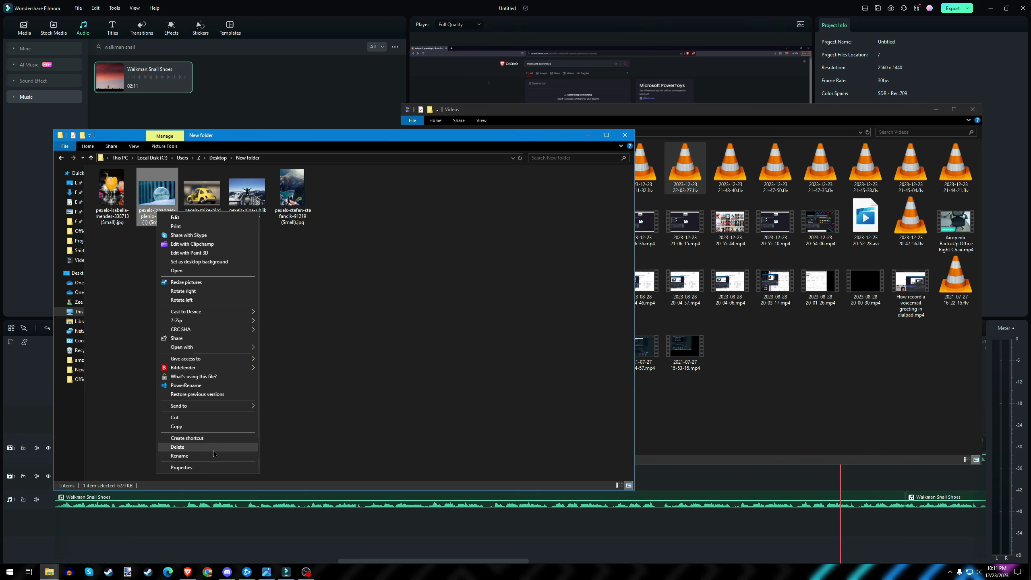
click(203, 470)
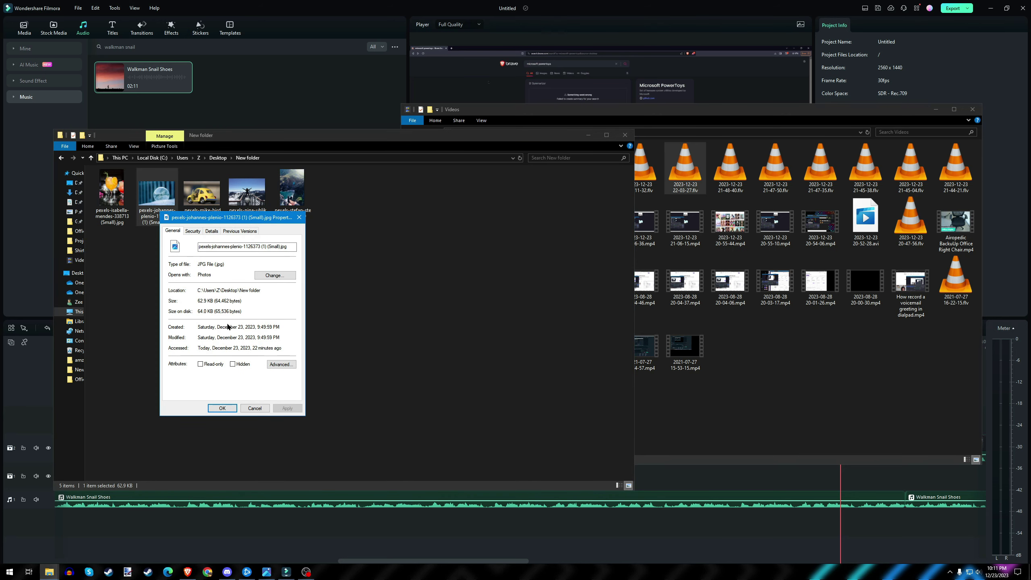
click(260, 408)
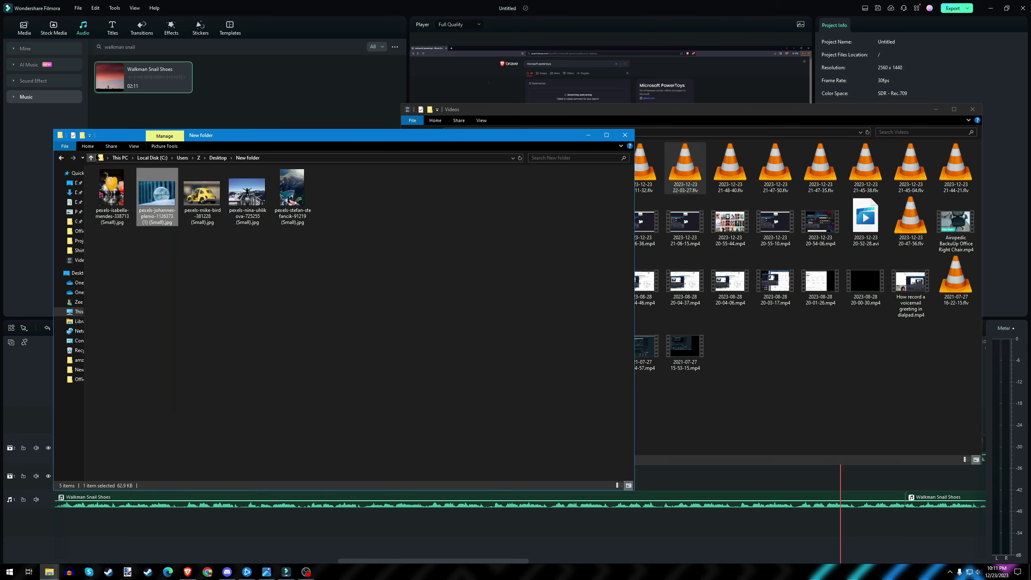
Return to the Desktop folder and check the file size of the original hiker photo in its properties.
drag(228, 136, 247, 138)
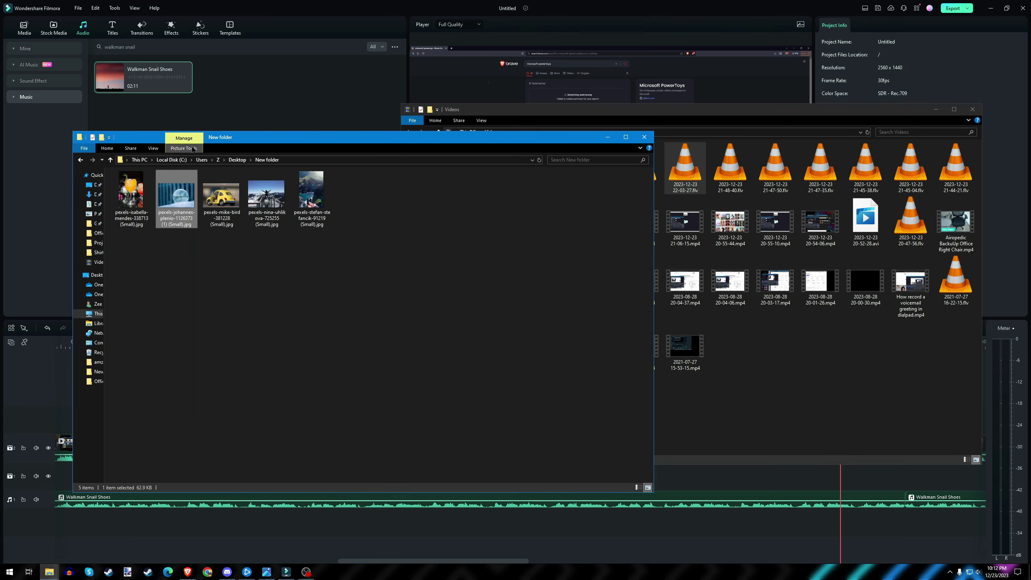
click(80, 159)
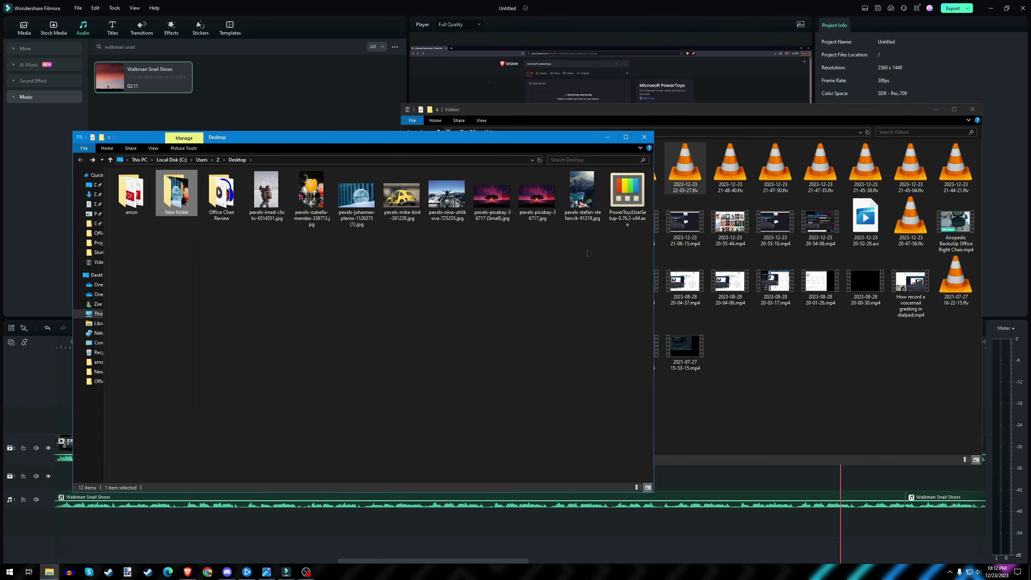
click(583, 198)
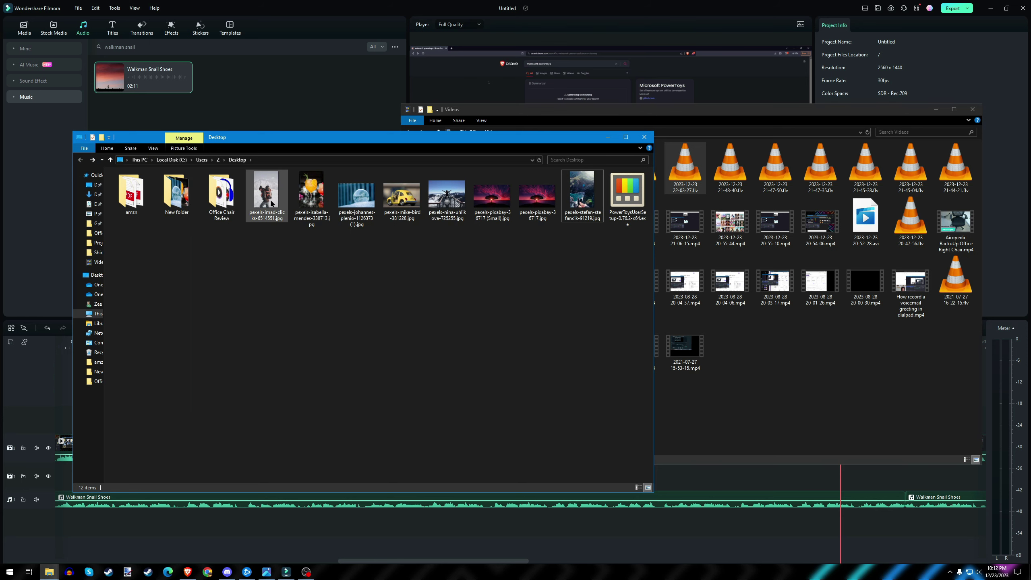
click(267, 198)
right_click(267, 199)
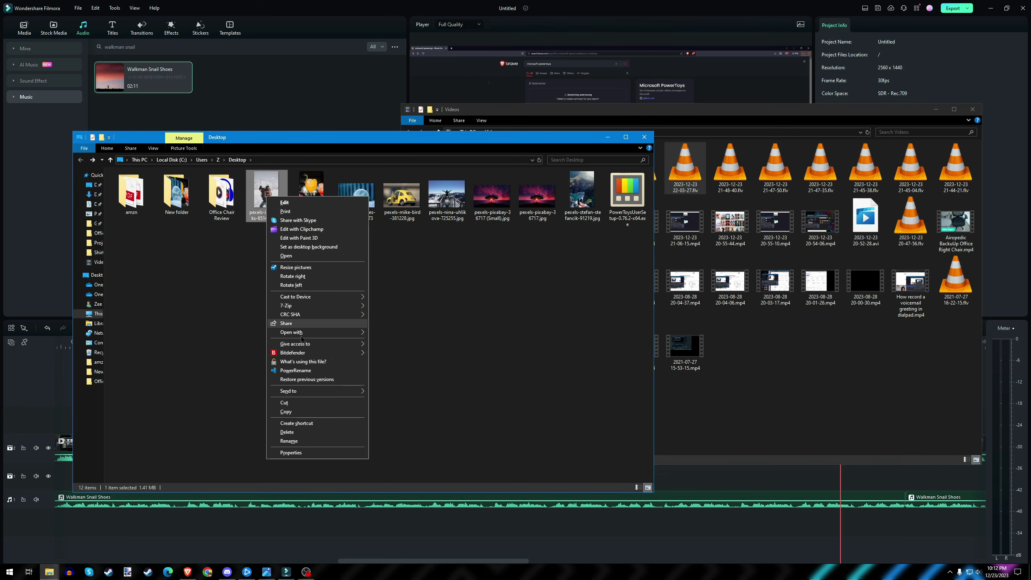
click(312, 456)
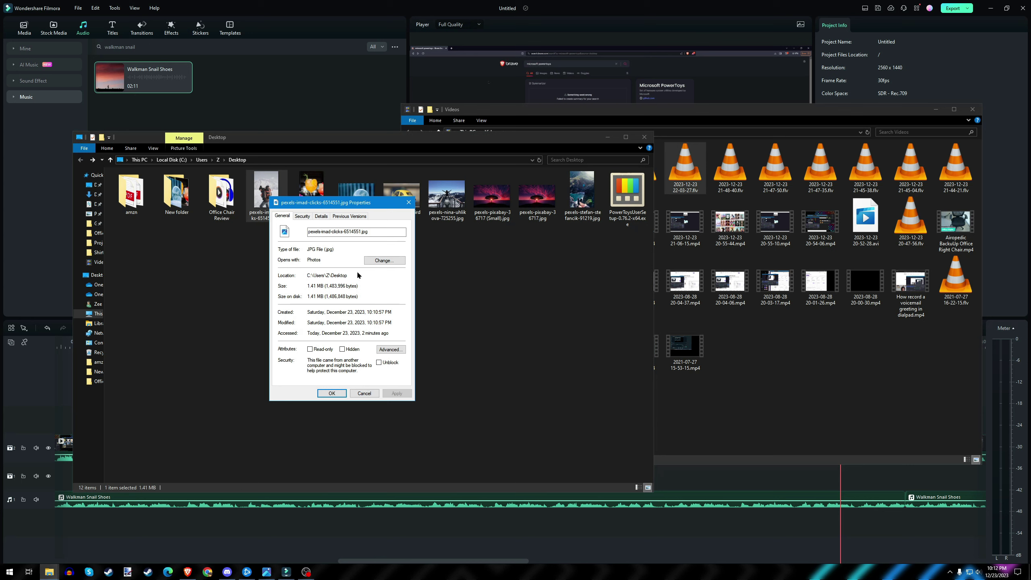
click(364, 393)
right_click(267, 199)
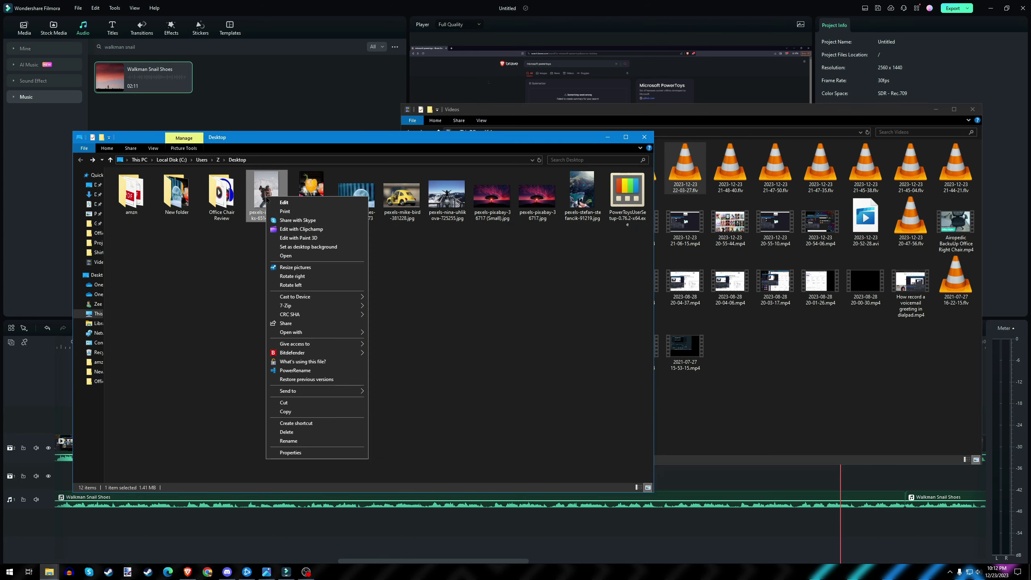
click(240, 261)
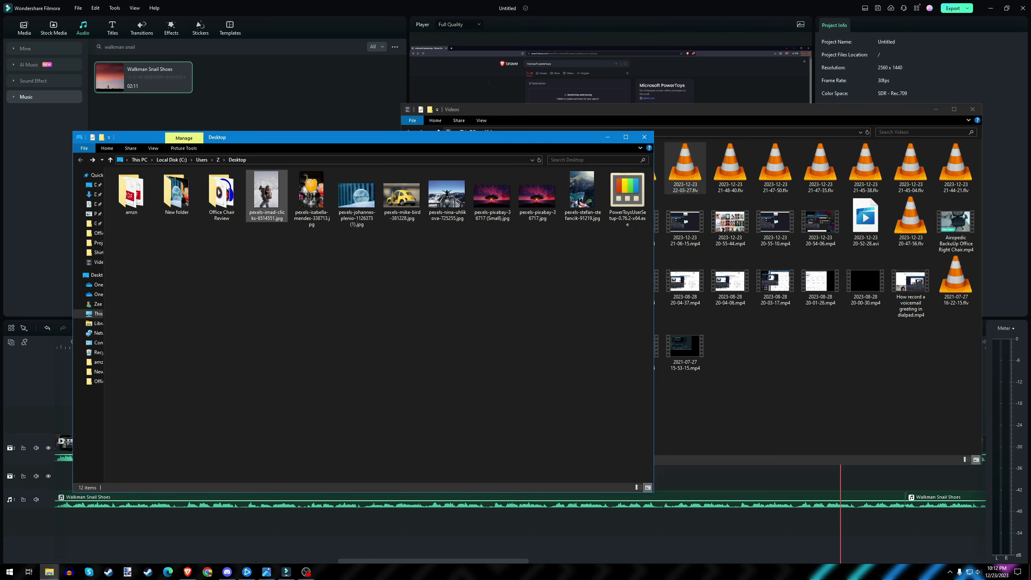
Resize the hiker photo into New folder with the Small preset, 854 × 480 pixels, ignoring picture orientation.
drag(265, 191, 182, 202)
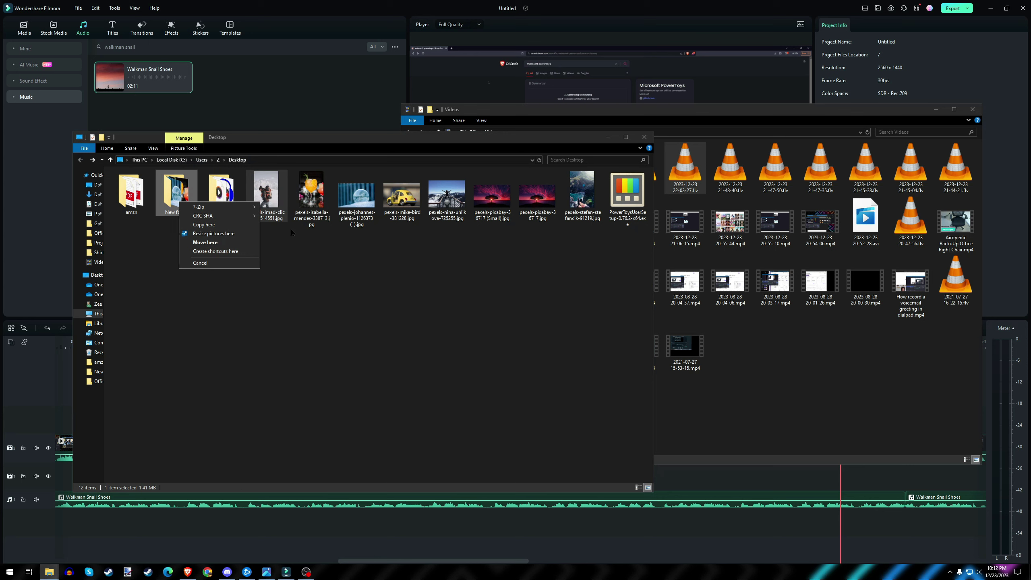
click(214, 233)
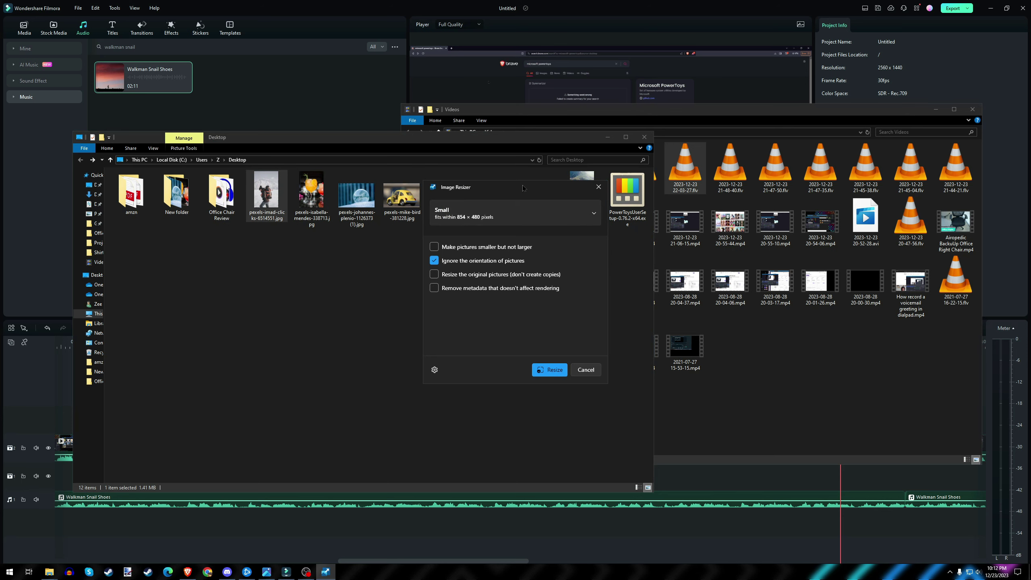
click(385, 260)
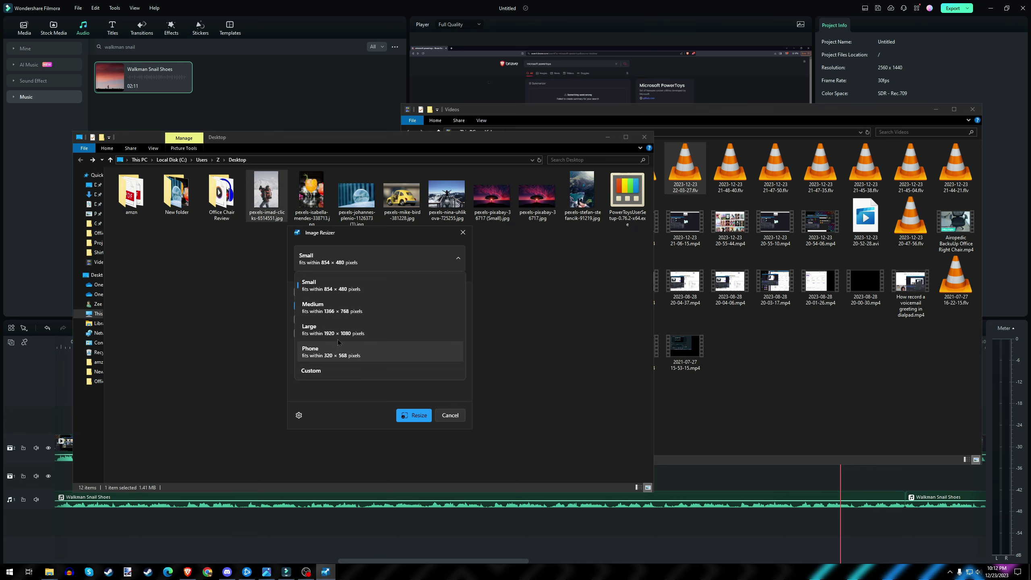
click(332, 396)
click(335, 265)
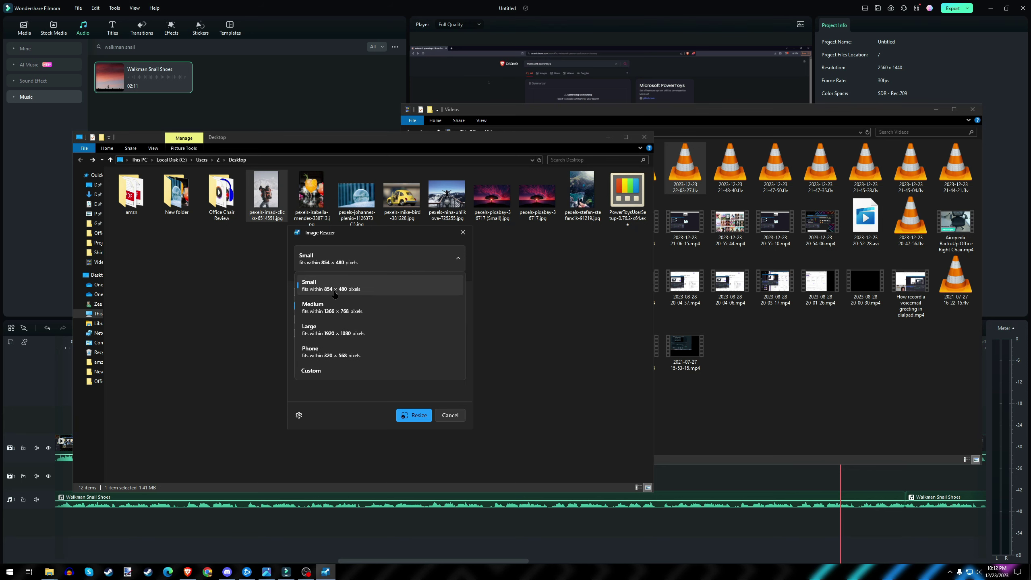
click(358, 289)
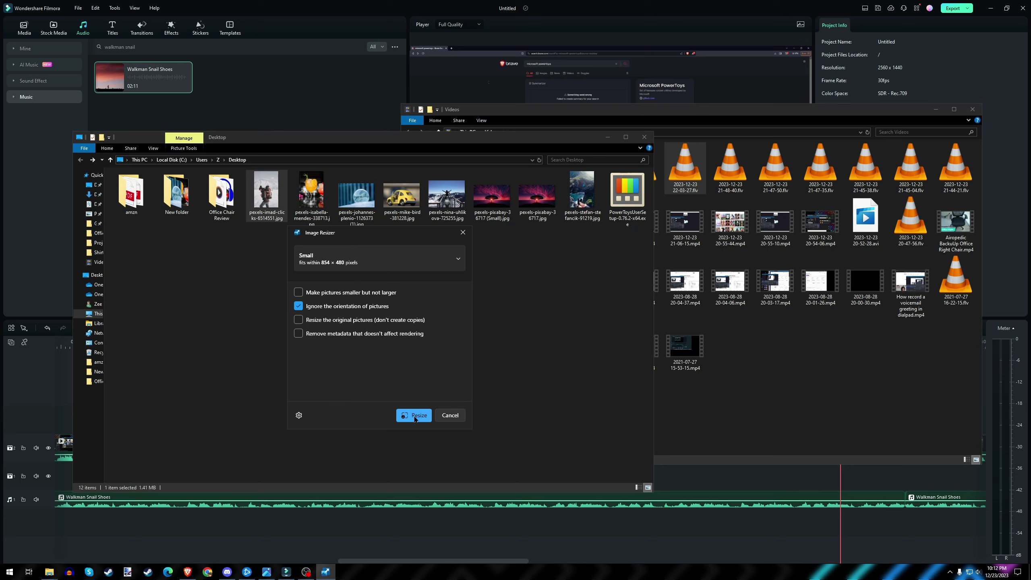
click(414, 419)
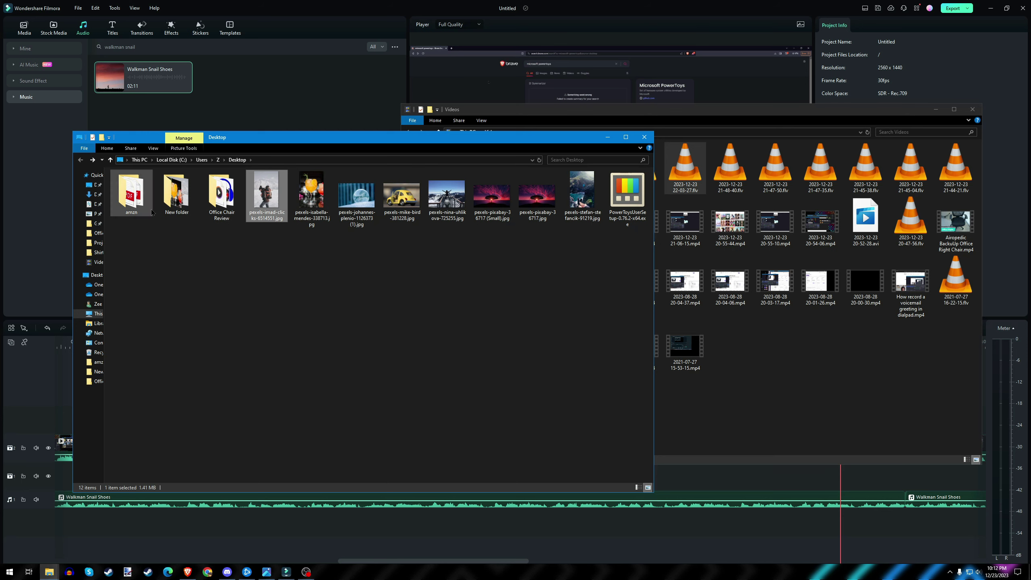
Go into New folder and view the properties of the Small copy of the hiker photo.
double_click(177, 193)
click(125, 209)
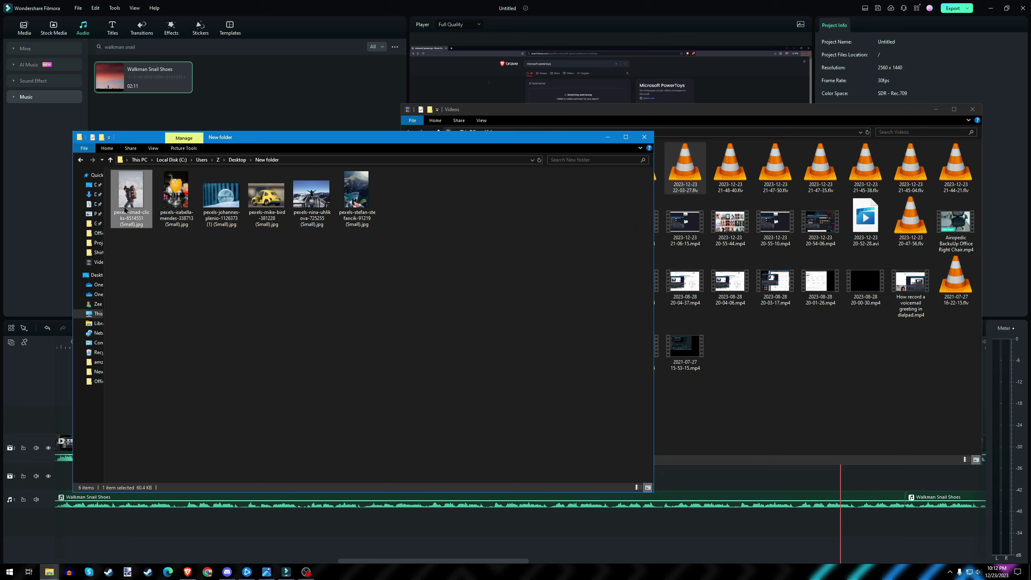
right_click(122, 202)
click(163, 463)
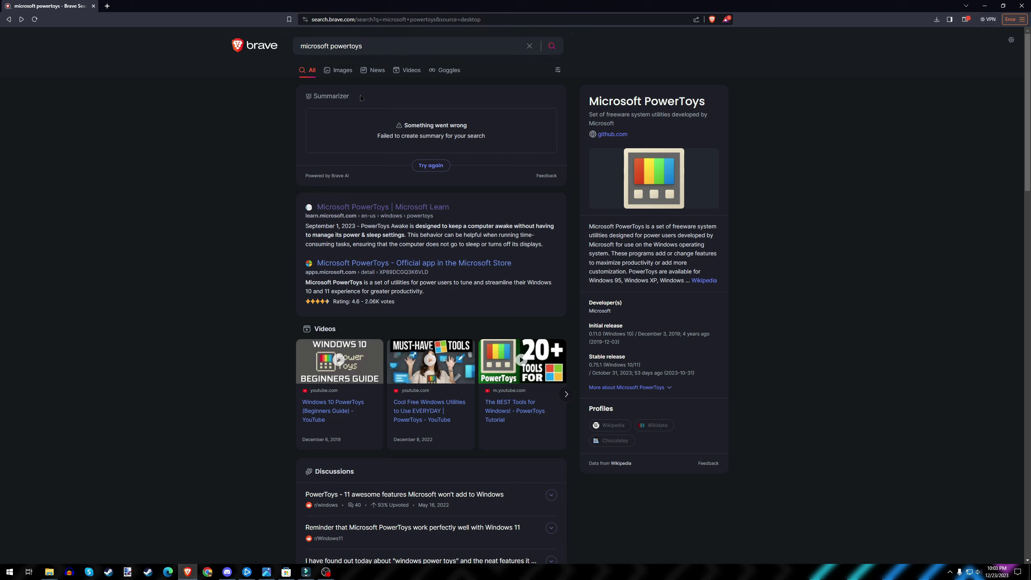
Open the official Microsoft Store page for Microsoft PowerToys from the web search results.
click(363, 266)
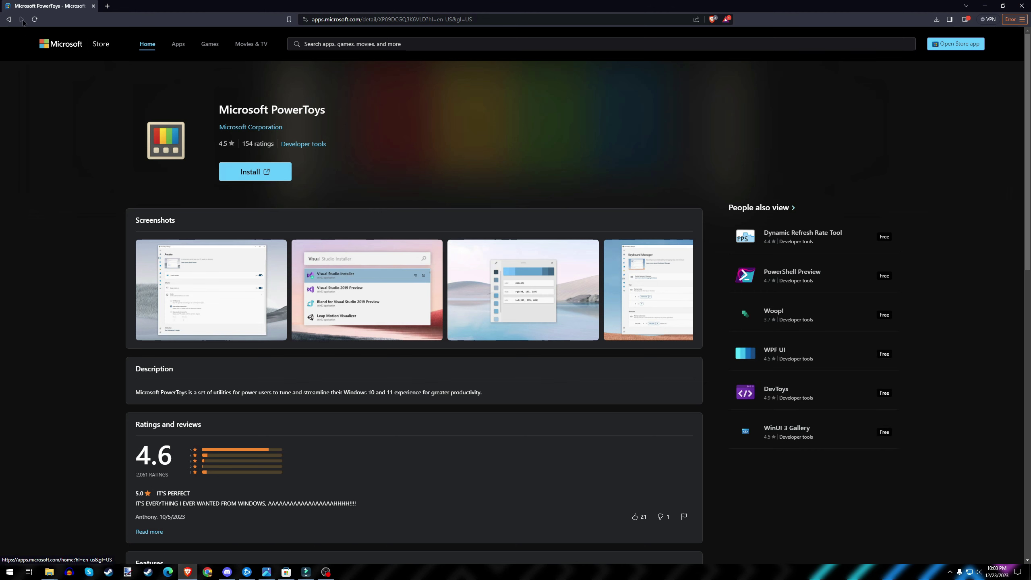
Return to the web search results and reach the PowerToys GitHub release page through the Microsoft Learn article's executable-file install option.
click(9, 19)
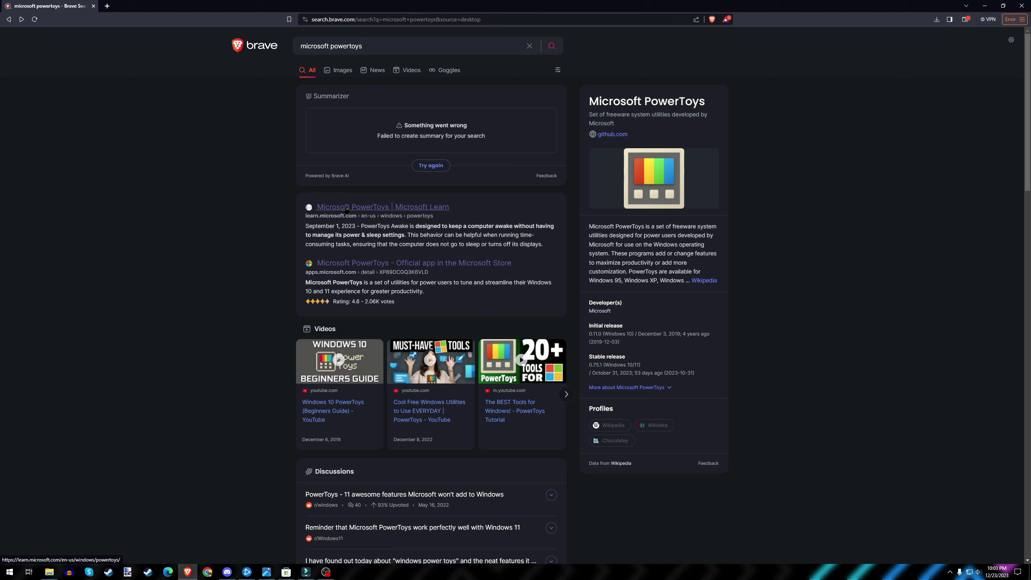
click(345, 209)
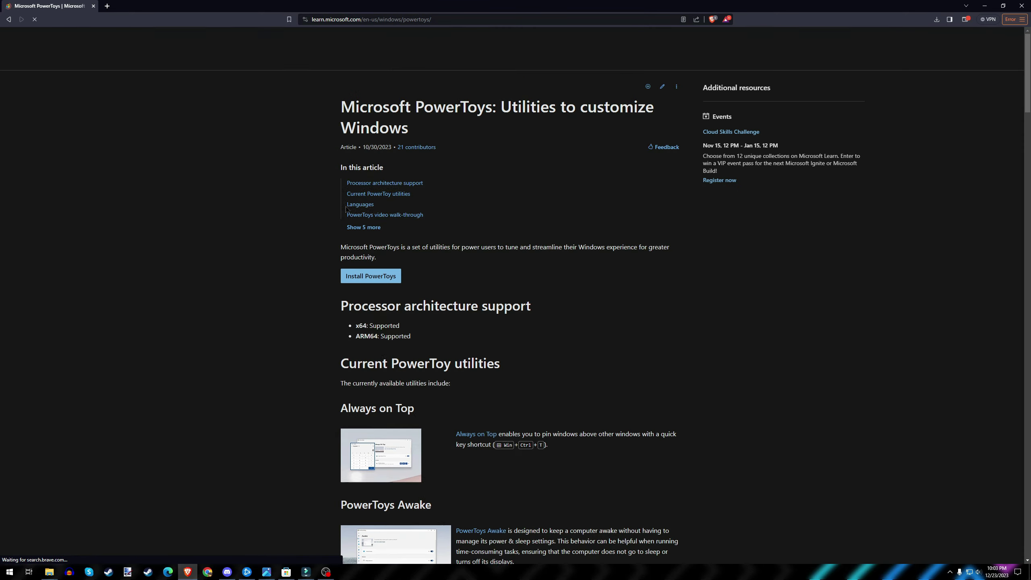
click(368, 280)
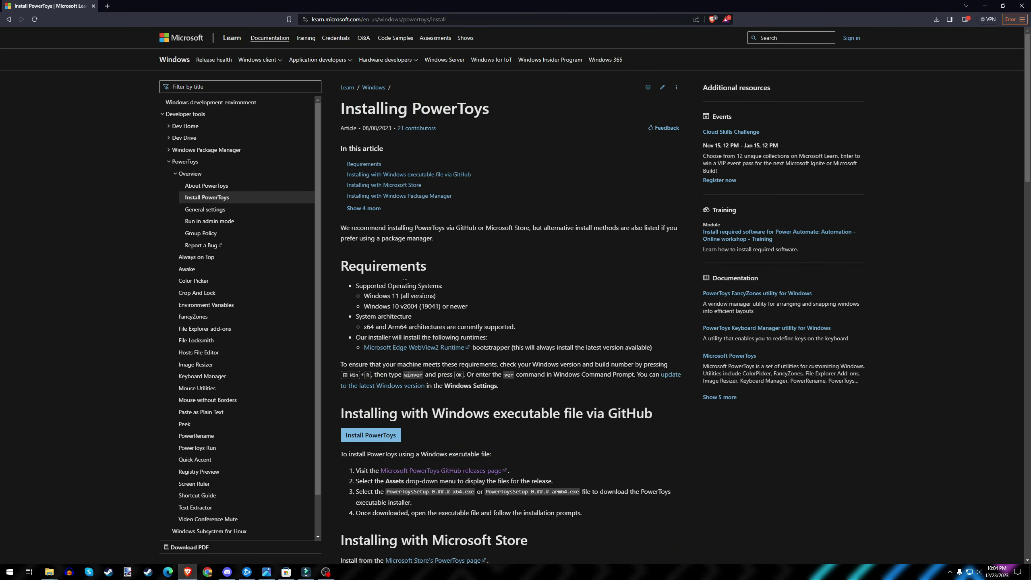
scroll(371, 437, down, 1)
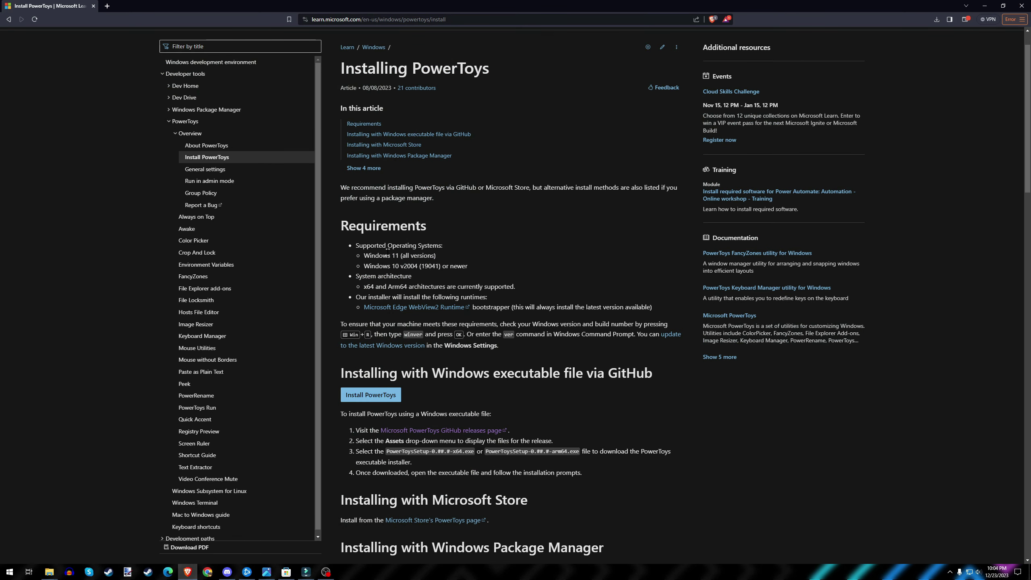
click(365, 399)
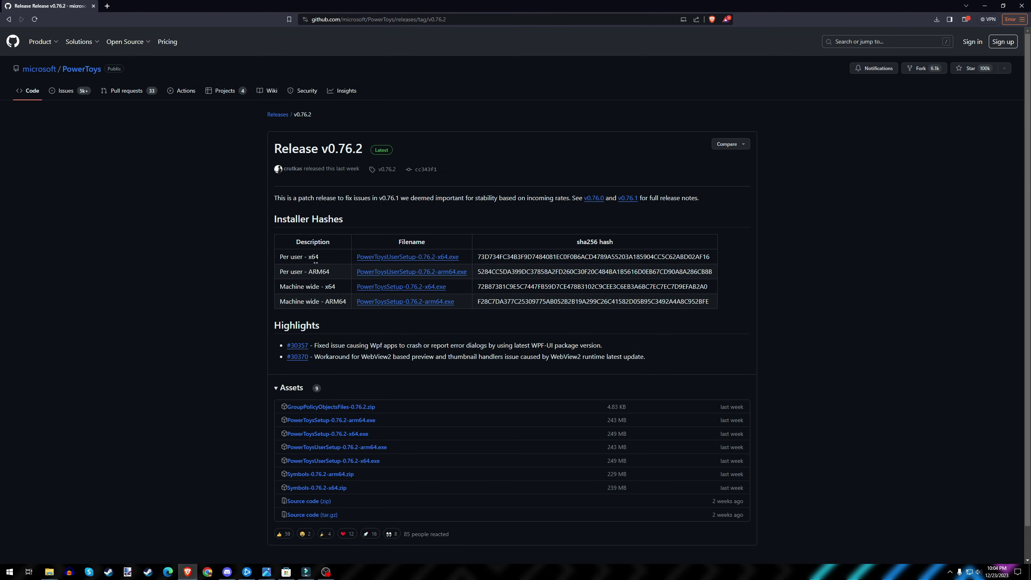
Start downloading the per-user x64 installer, PowerToysUserSetup-0.76.2-x64.exe, and cancel the save.
click(397, 257)
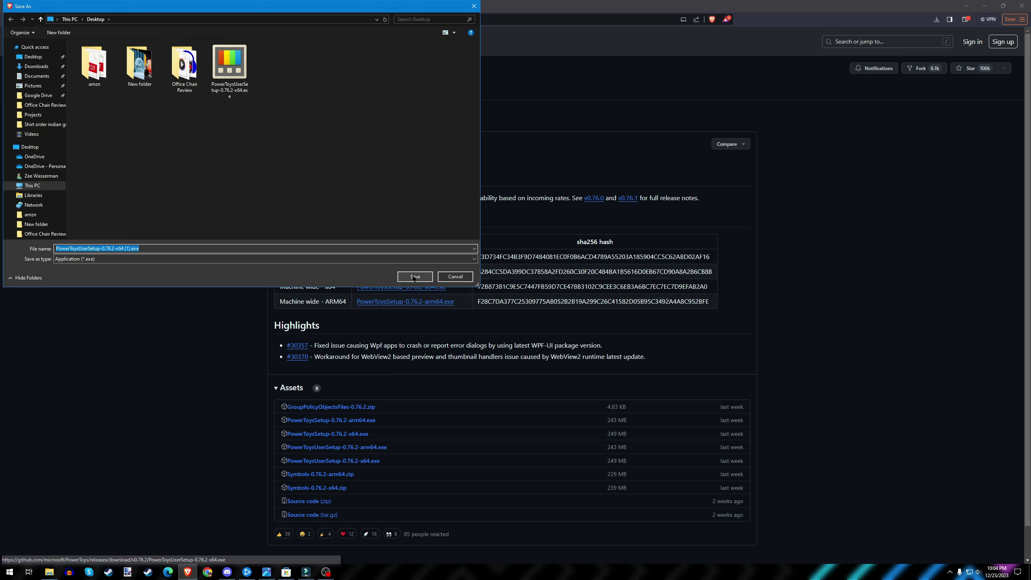
click(455, 277)
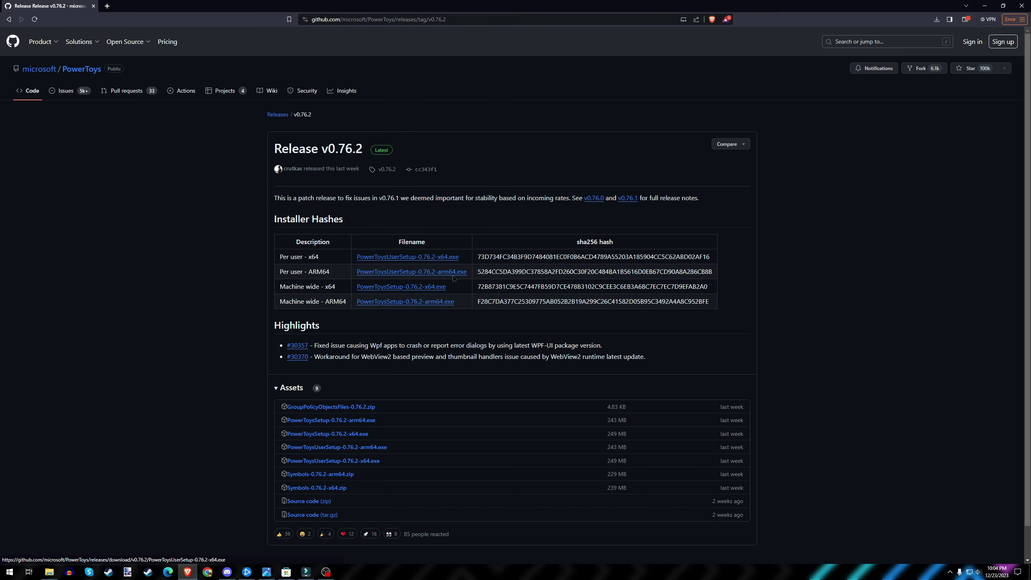